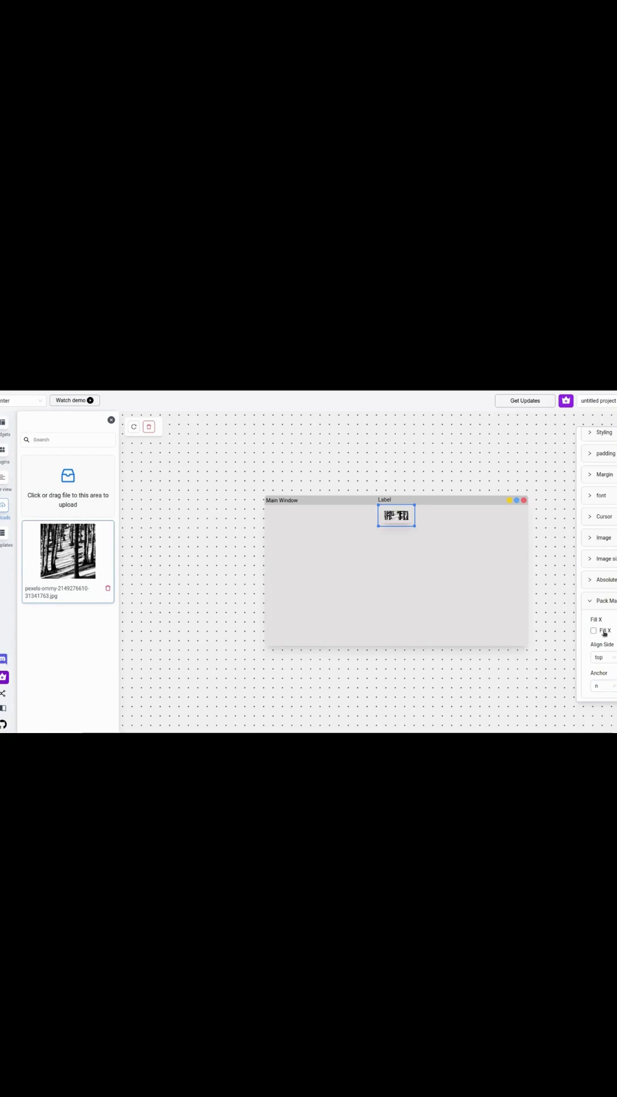
Upload the forest photo and set it as the main window label's image
click(605, 632)
click(2, 422)
drag(67, 638, 530, 548)
click(222, 507)
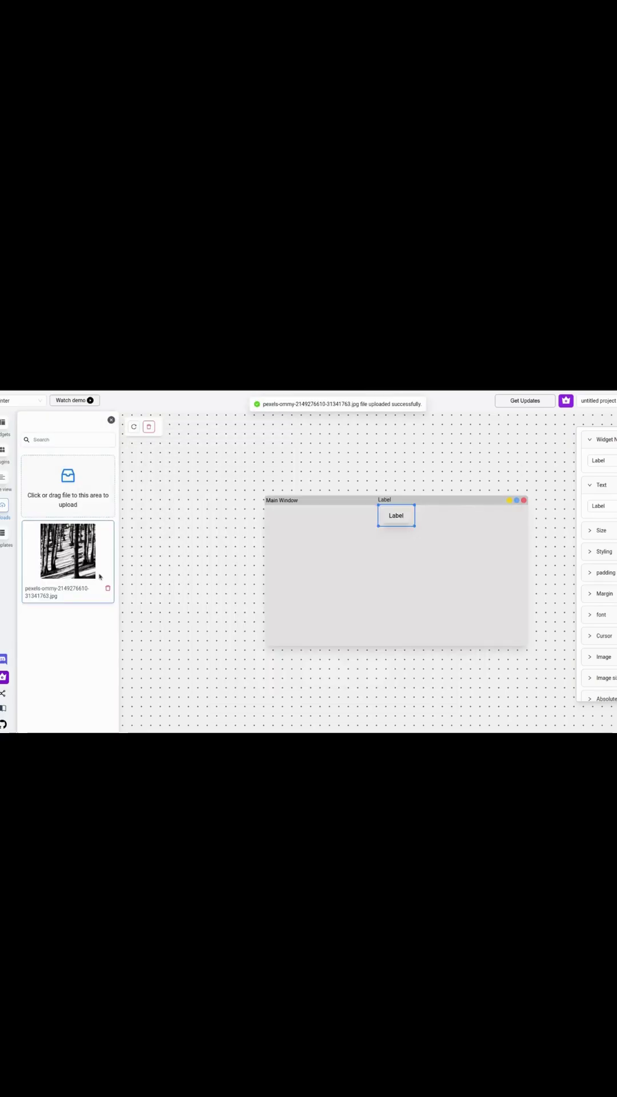
Clear all text from the label's Text field
click(599, 505)
key(ctrl+a)
key(BackSpace)
scroll(599, 604, down, 1)
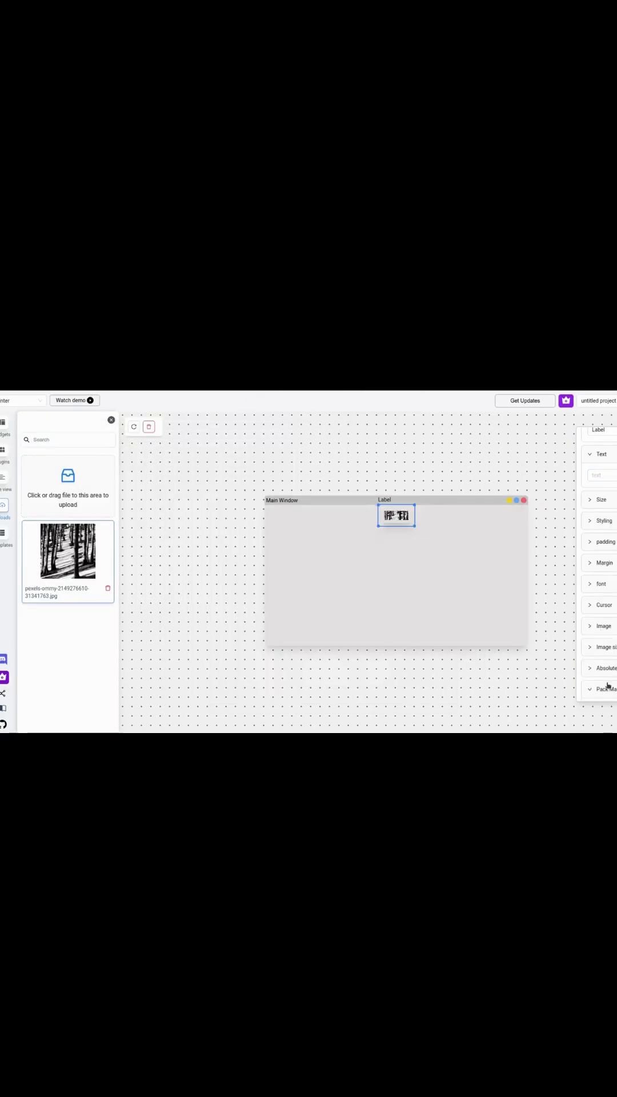
scroll(608, 684, down, 3)
Stretch the photo with Fill X, download the sign-up project, and close the running app
click(602, 631)
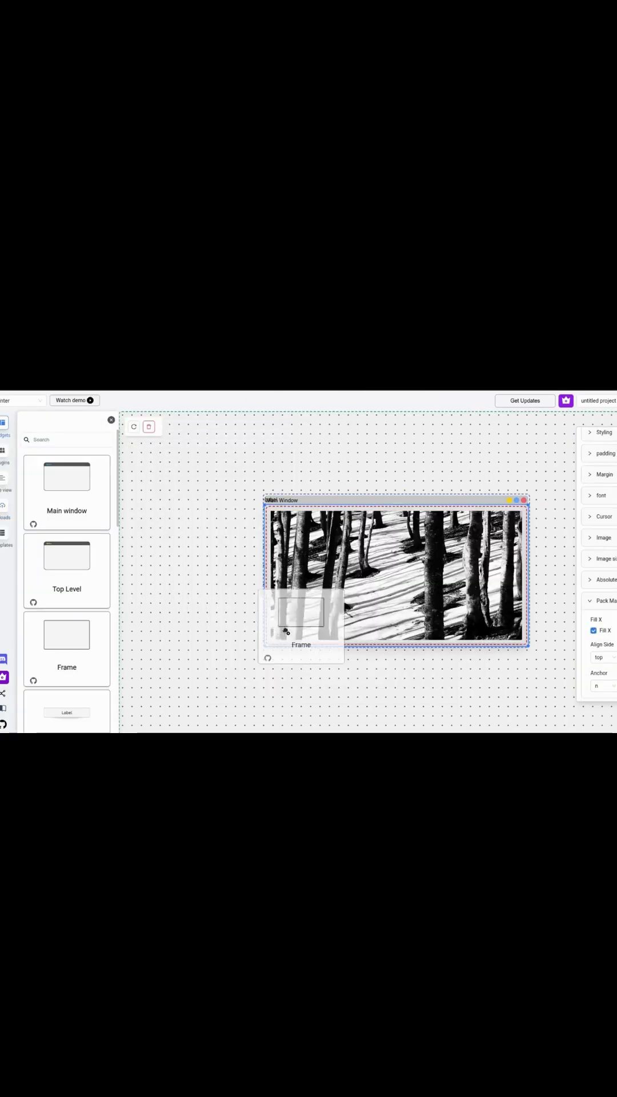
text(Sign up form)
key(Return)
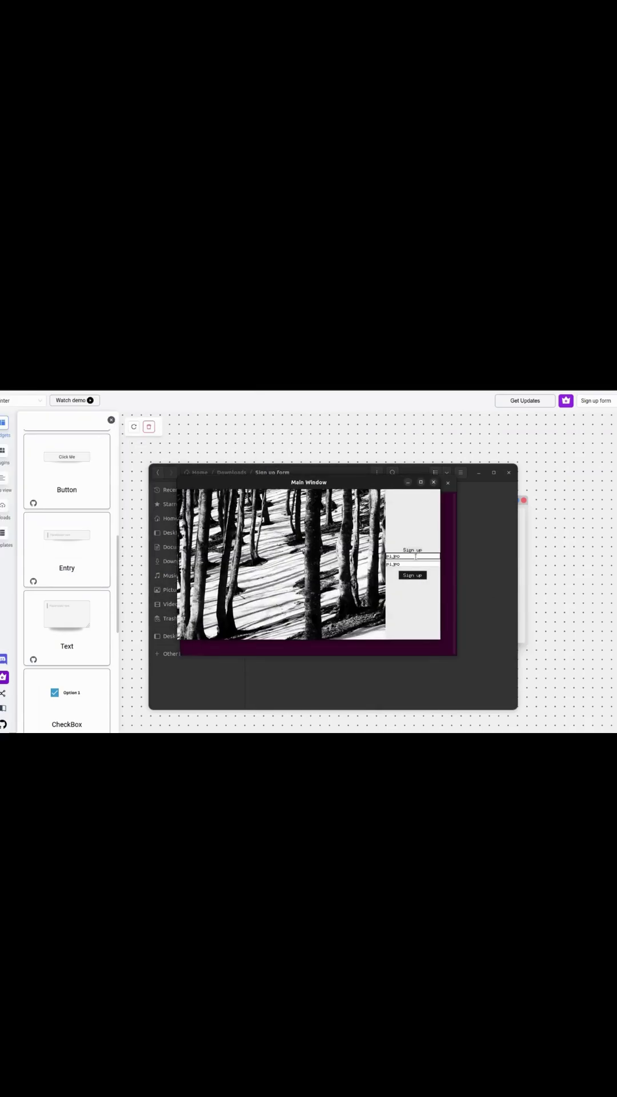
click(433, 482)
click(612, 400)
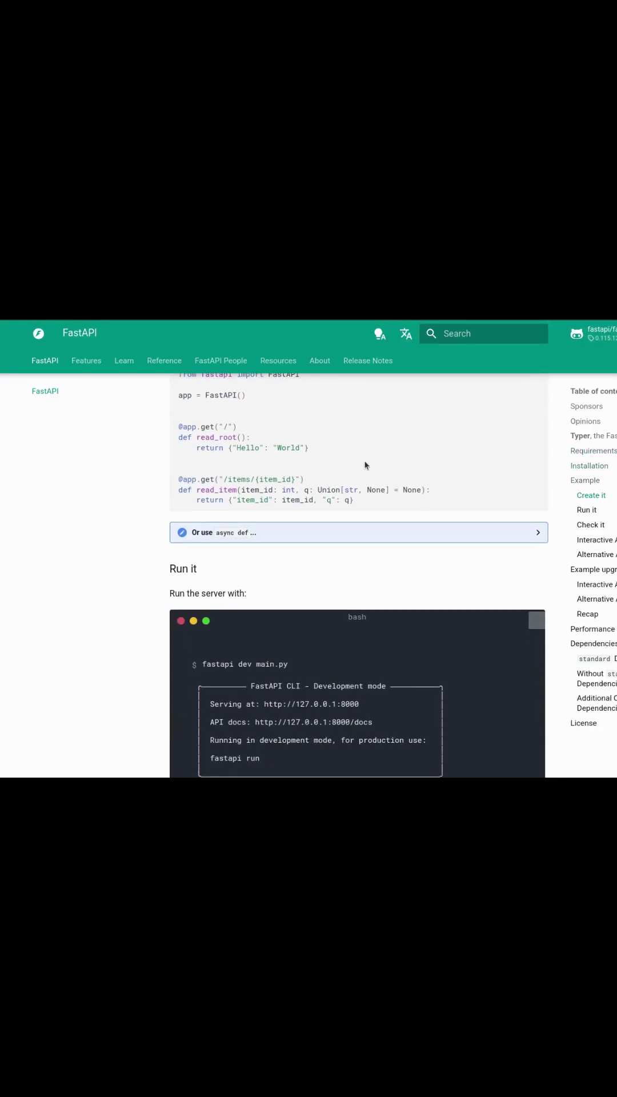
scroll(366, 465, down, 2)
scroll(366, 466, down, 1)
scroll(366, 465, down, 2)
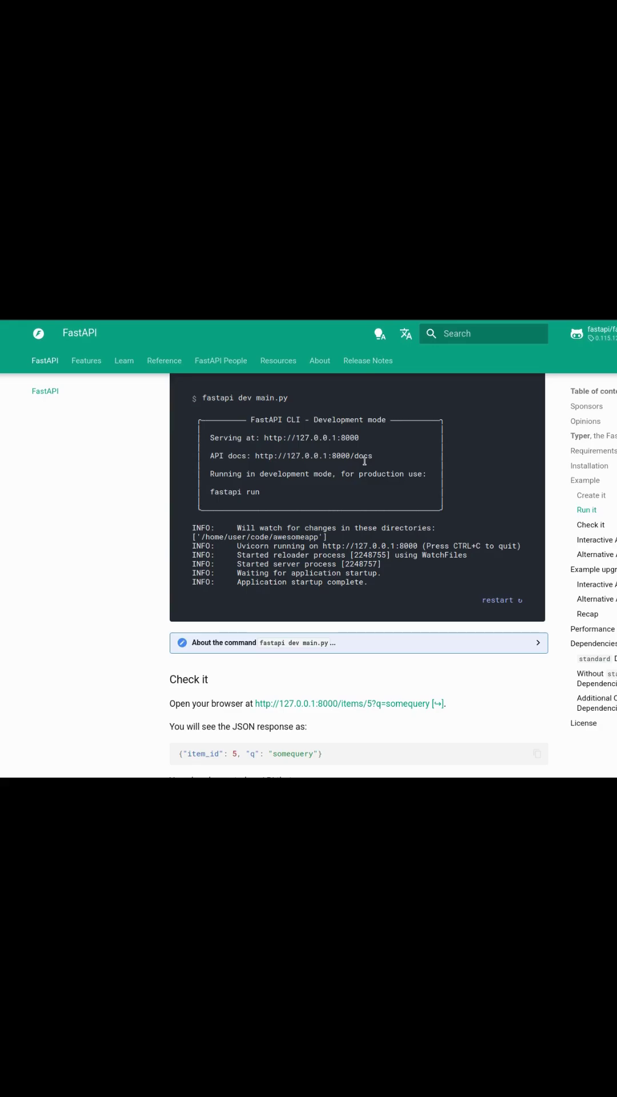
scroll(367, 463, down, 2)
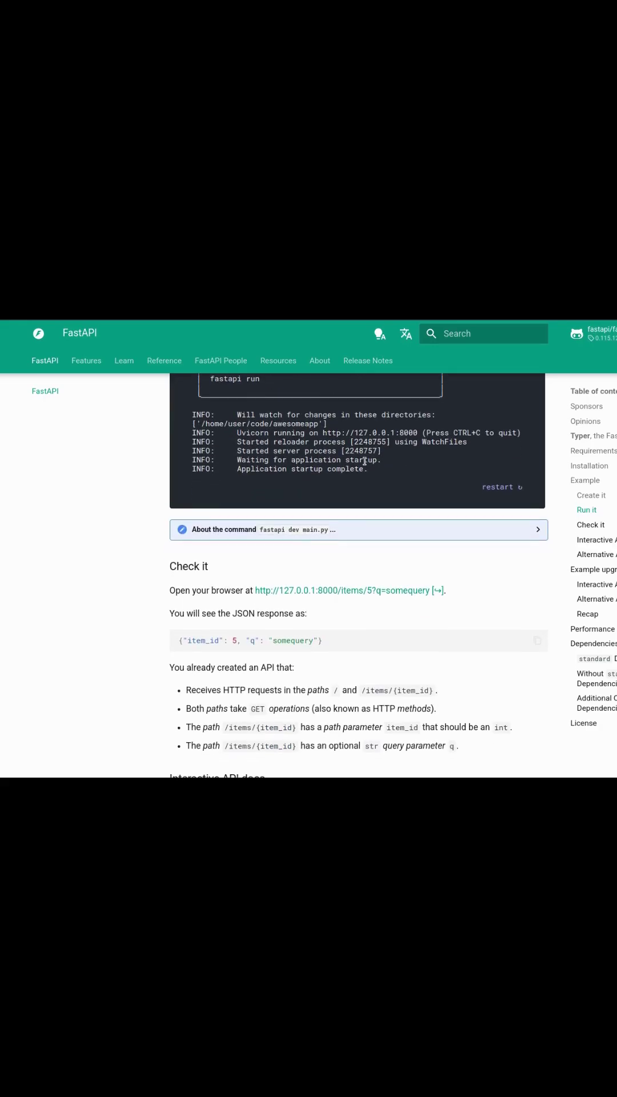
scroll(367, 465, down, 4)
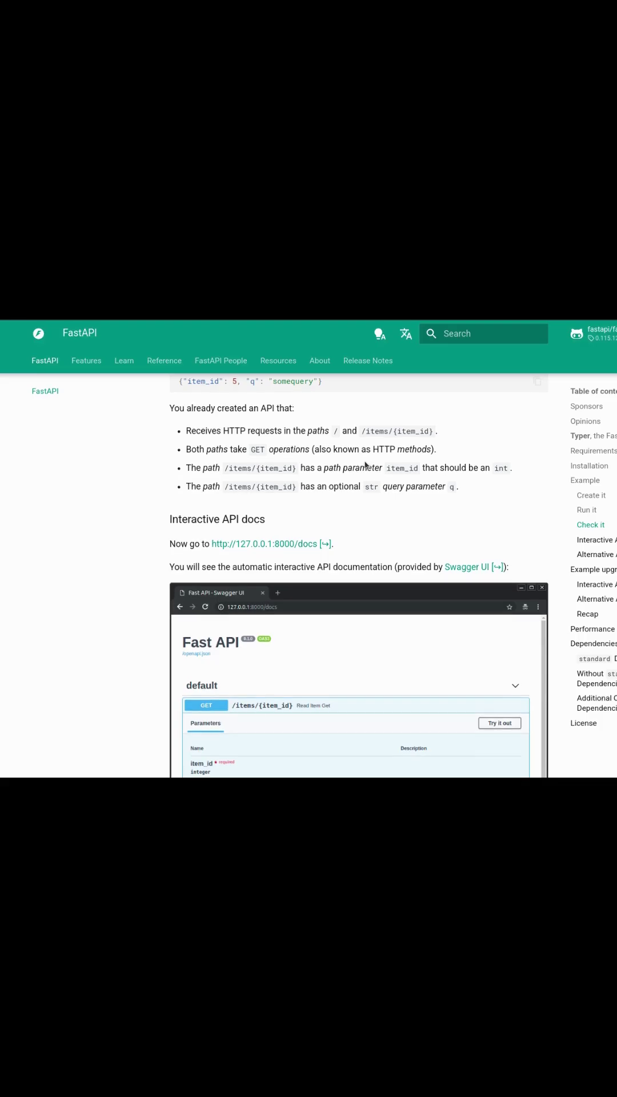
scroll(366, 464, down, 1)
scroll(366, 465, down, 2)
scroll(365, 465, down, 2)
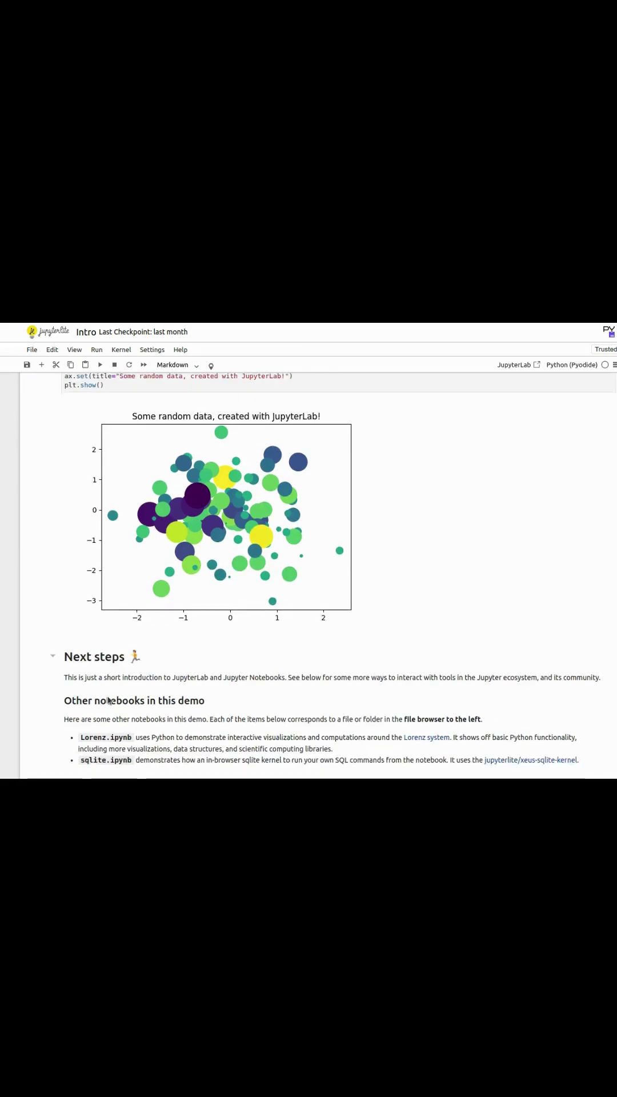
scroll(109, 700, down, 2)
scroll(109, 700, down, 1)
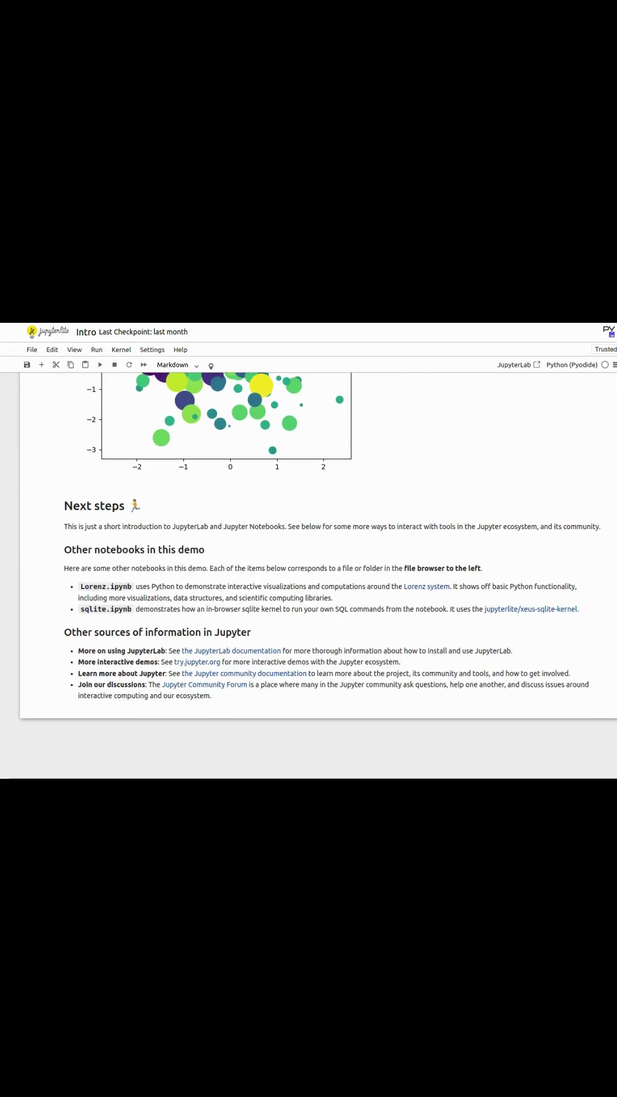